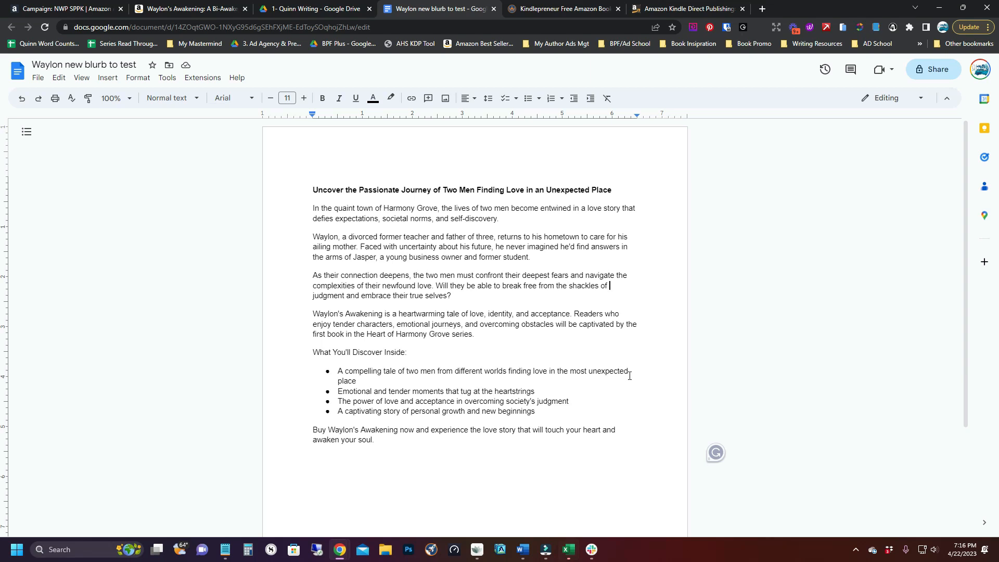
Switch to Amazon KDP and open the book's eBook details at the Description section.
click(708, 9)
click(665, 183)
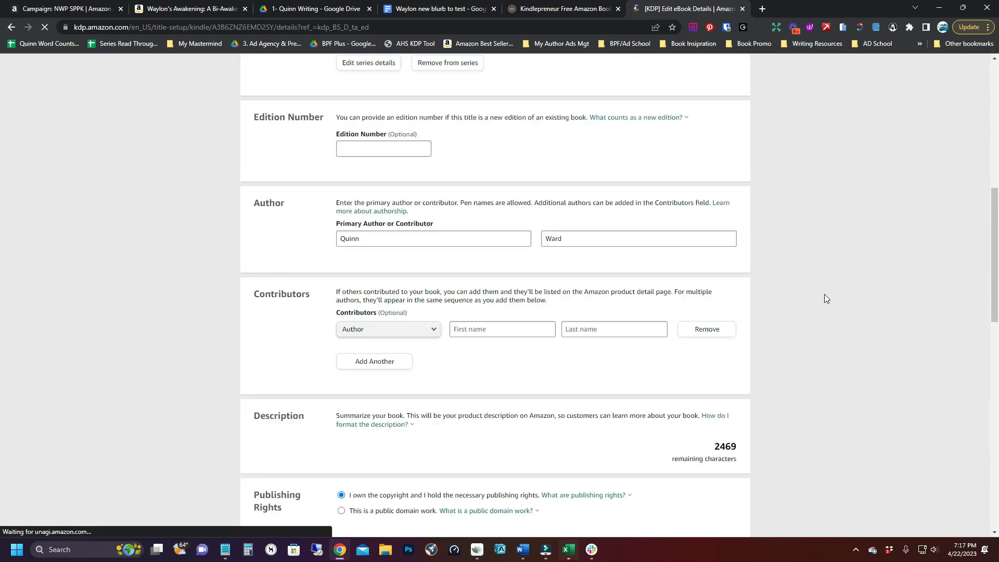
scroll(824, 294, down, 5)
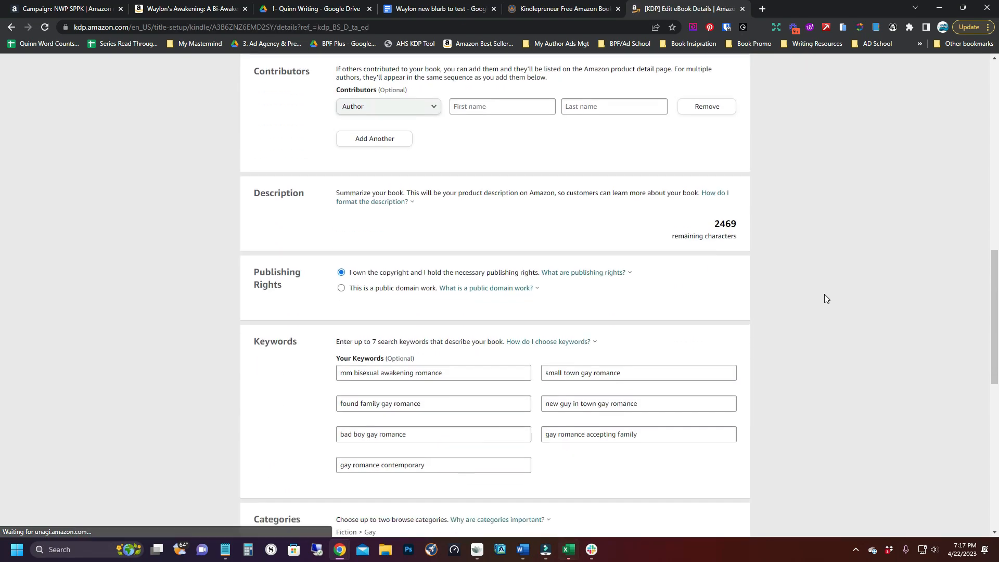
scroll(824, 294, up, 1)
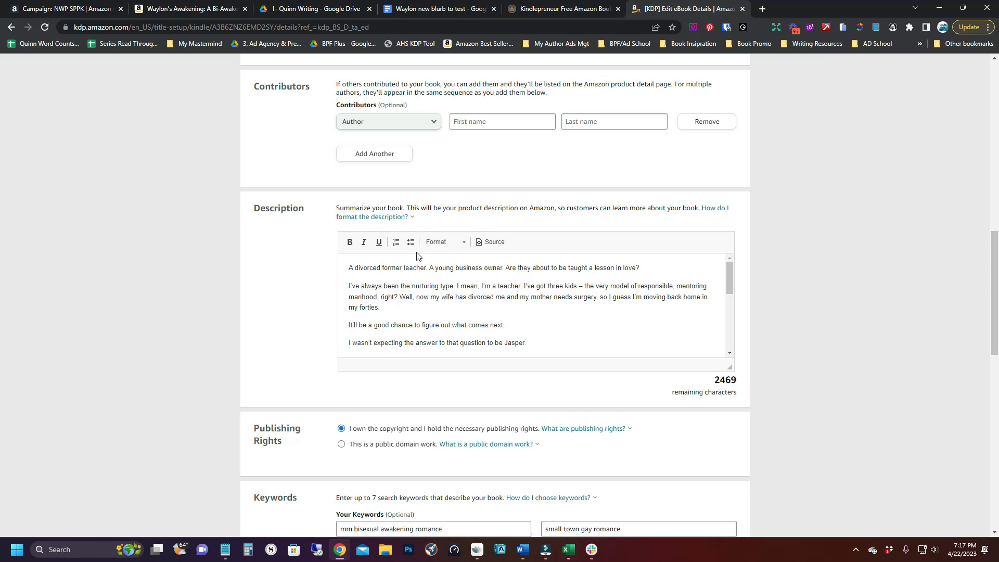
In the Google Docs document "Waylon new blurb to test", copy the whole blurb from the bold headline through the closing line.
click(437, 9)
key(ctrl+a)
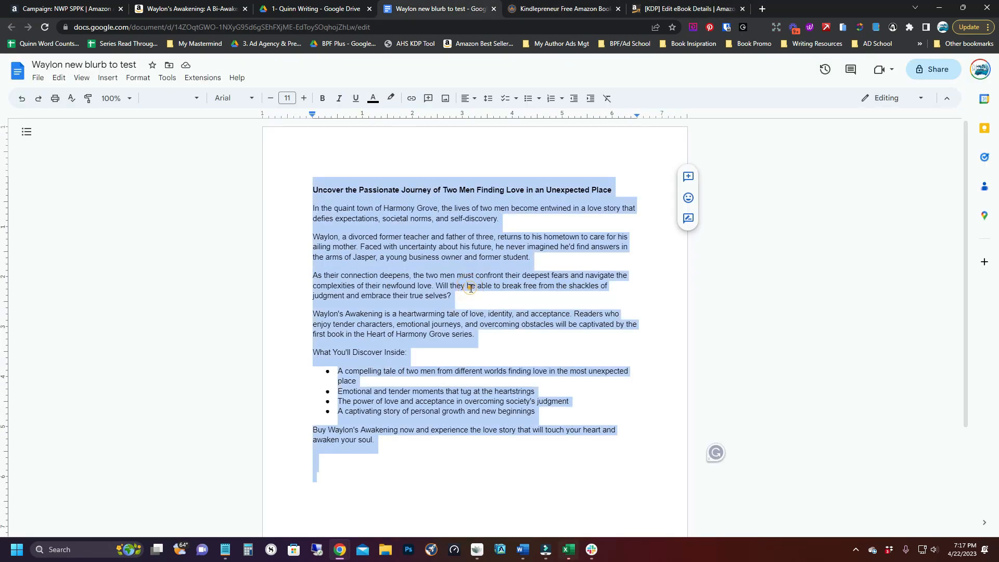
click(363, 490)
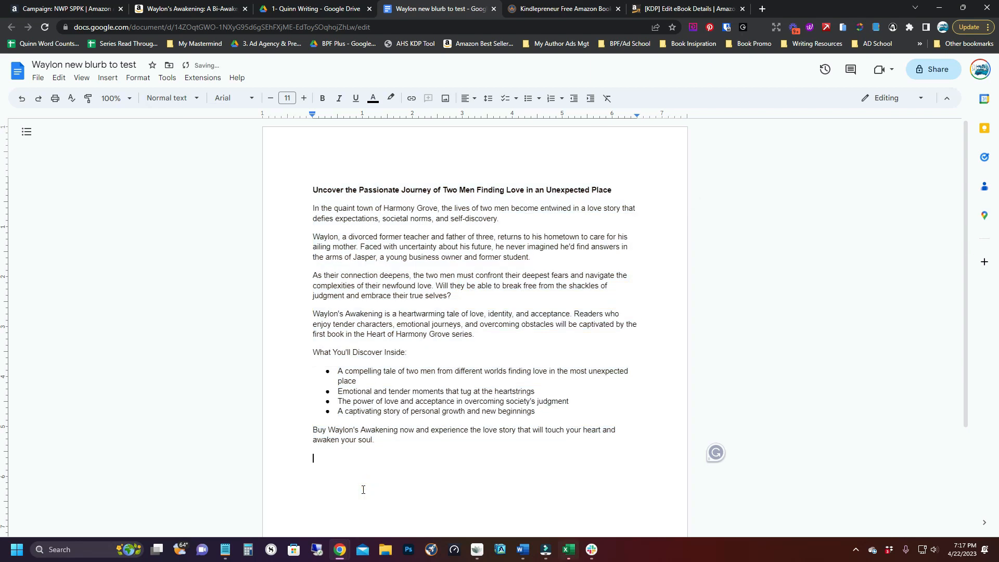
drag(375, 440, 274, 189)
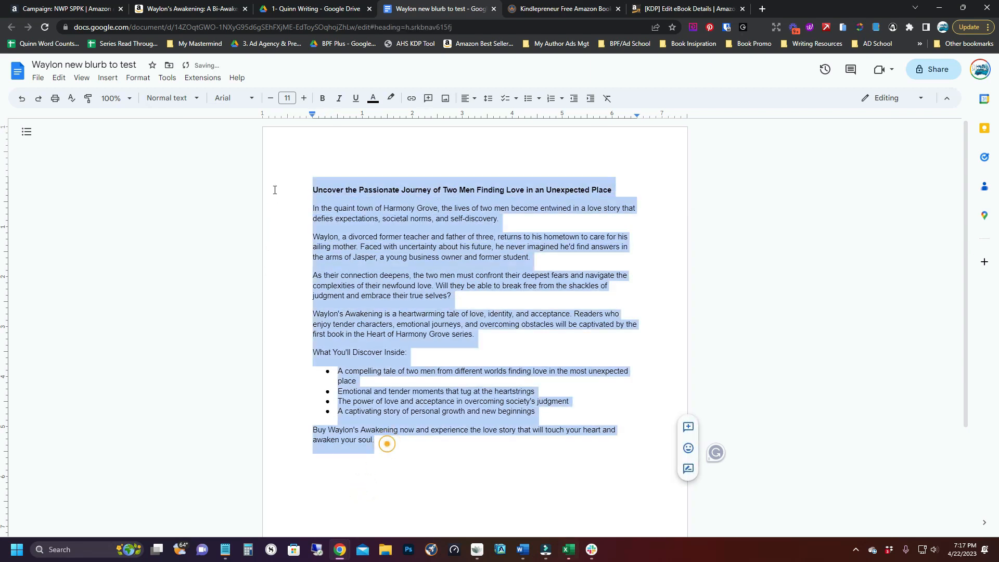
Paste the blurb into the Kindlepreneur book description generator and accept removal of its pre-formatting.
click(545, 10)
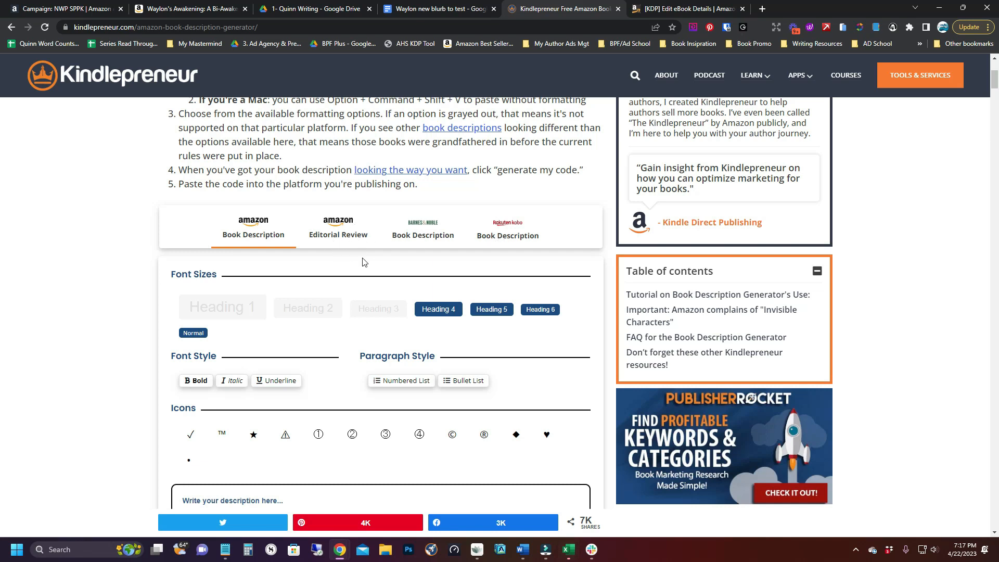
scroll(363, 261, down, 4)
click(289, 307)
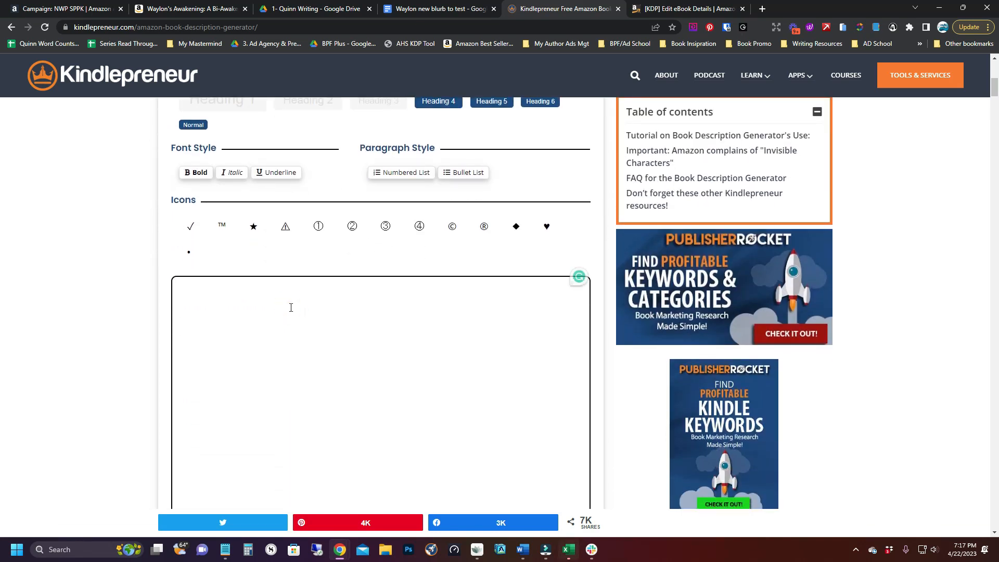
key(ctrl+v)
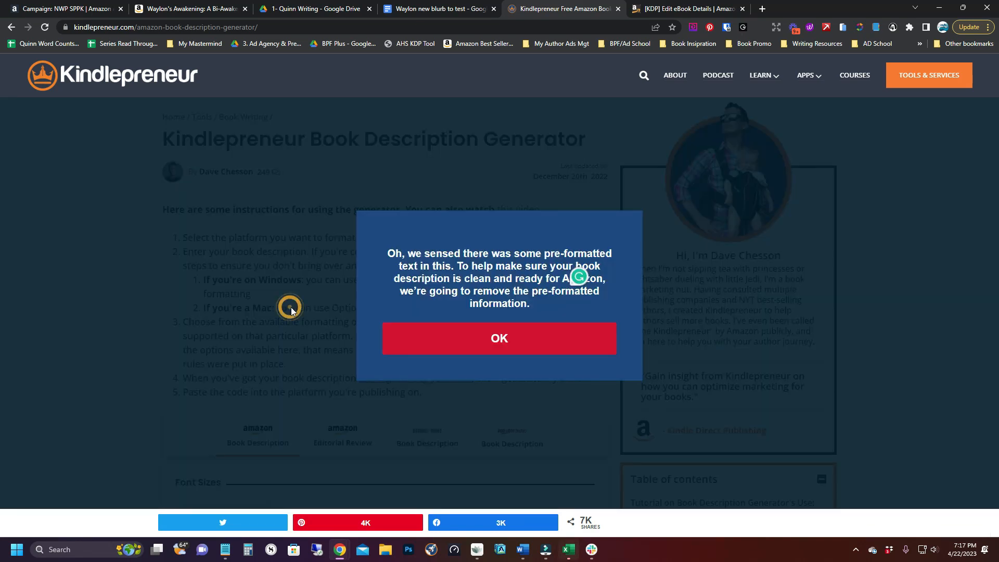
click(554, 343)
scroll(460, 407, down, 8)
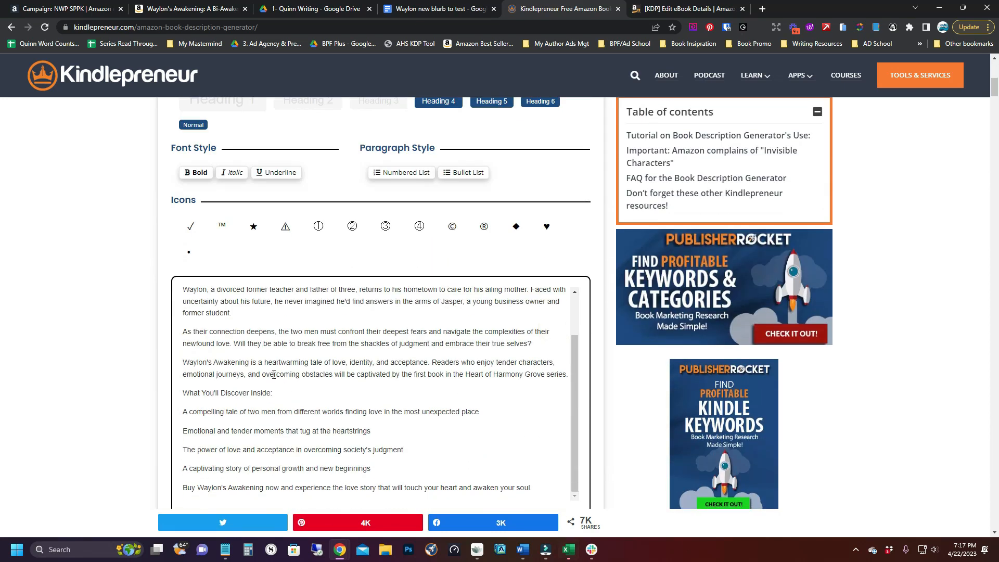
Format the opening line "Uncover the Passionate Journey of Two Men Finding Love in an Unexpected Place" as Heading 4.
scroll(274, 374, up, 2)
click(184, 292)
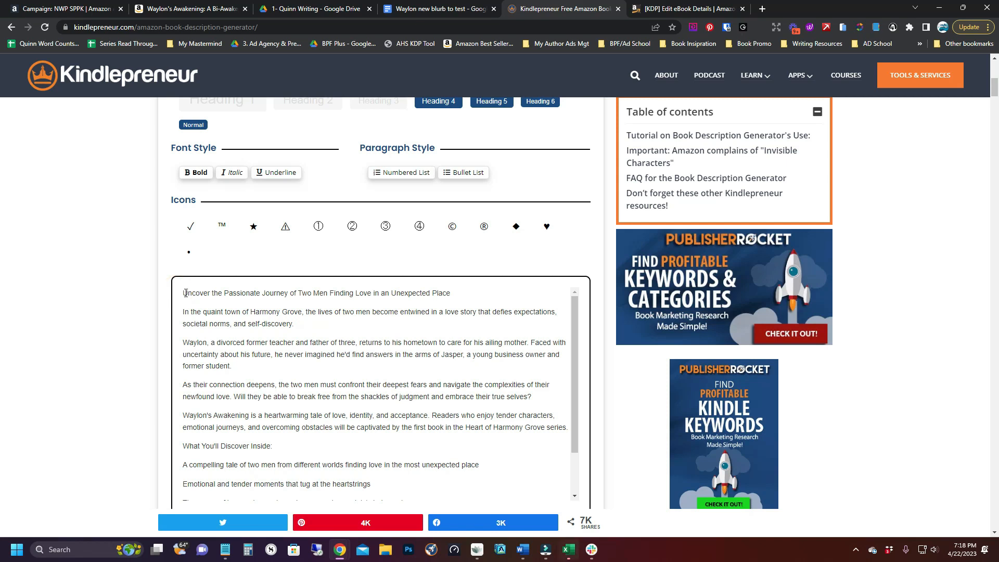
drag(183, 293, 575, 274)
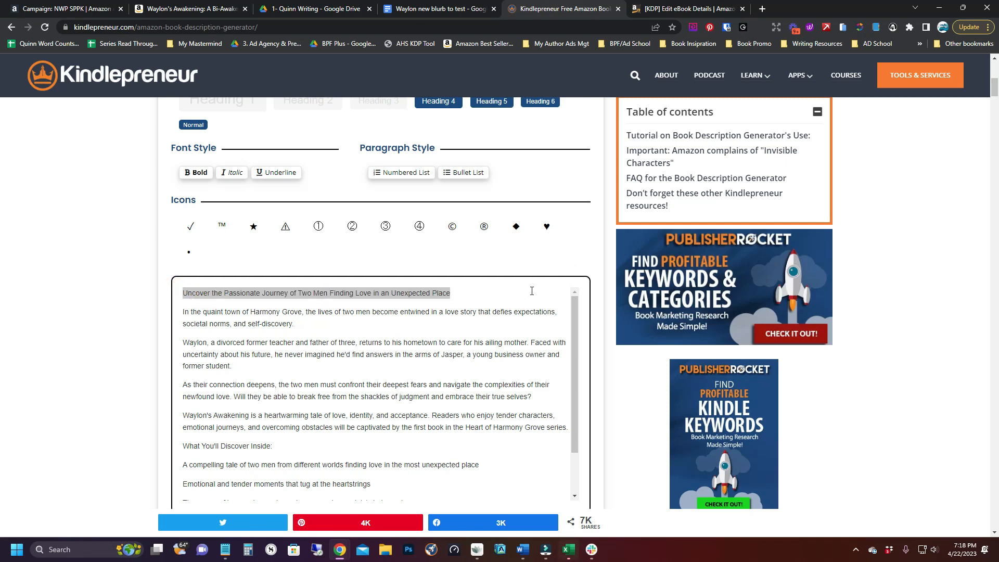
click(432, 106)
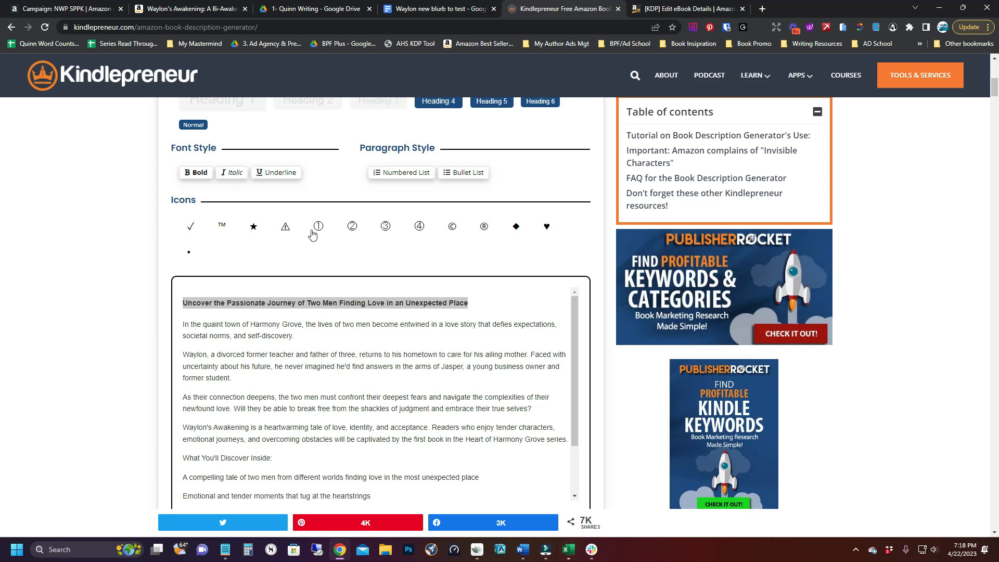
Turn the four lines below "What You'll Discover Inside:" into a bullet list.
scroll(312, 234, down, 1)
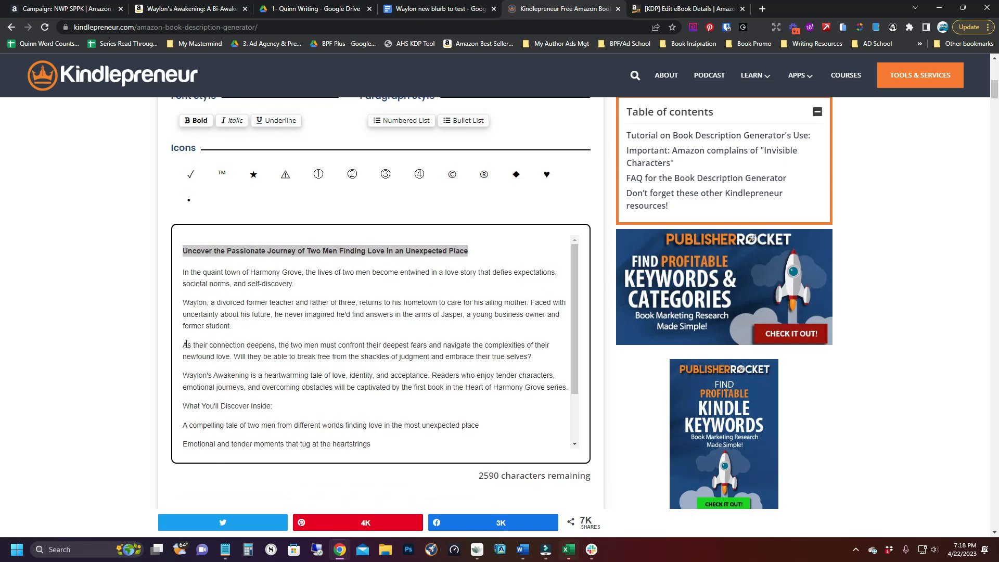
scroll(195, 384, down, 2)
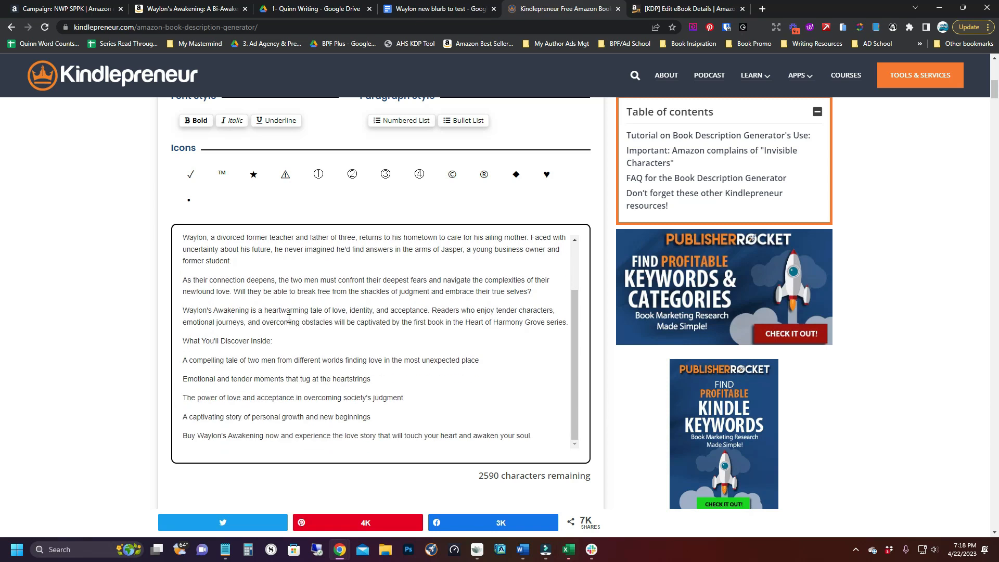
drag(182, 360, 396, 419)
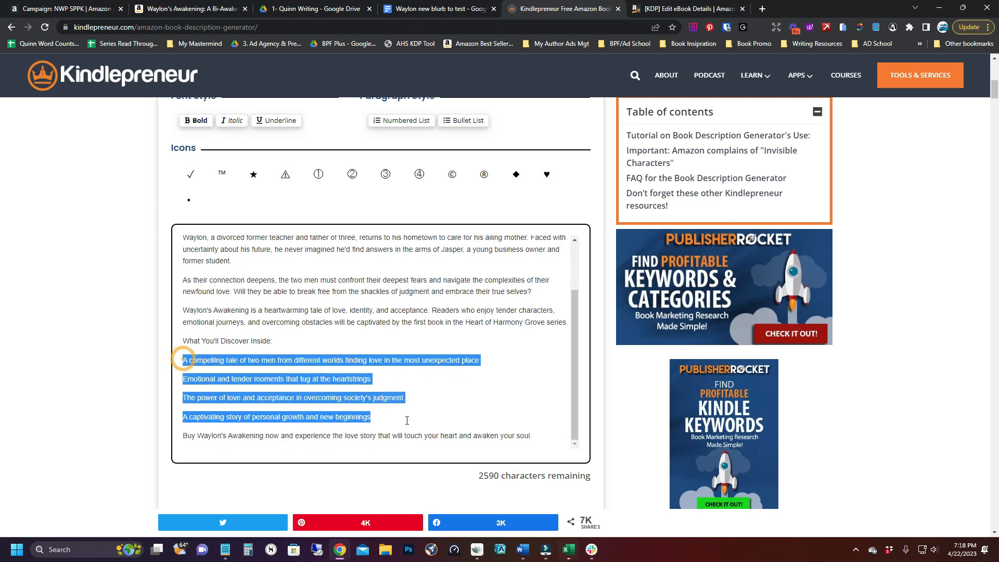
click(458, 120)
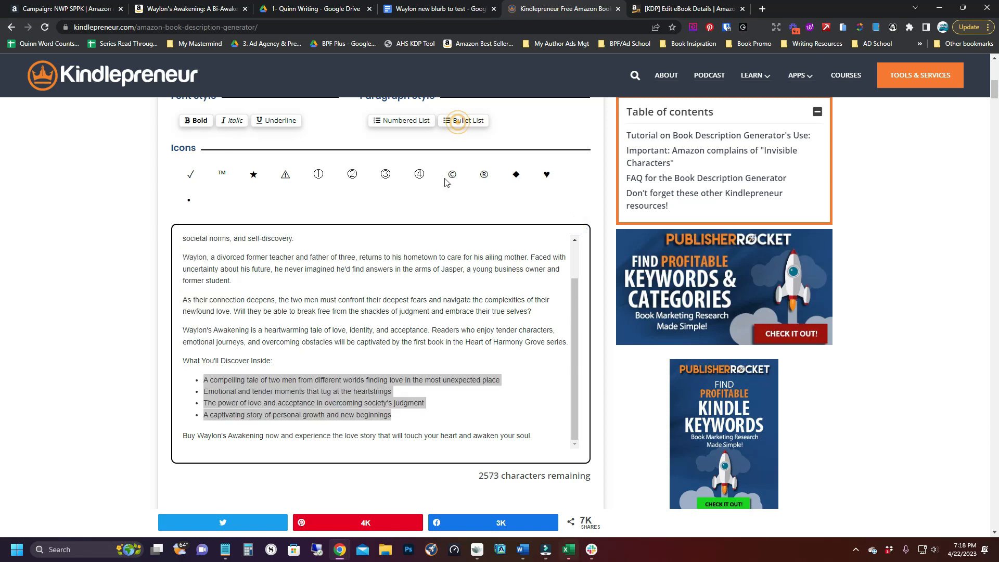
click(425, 419)
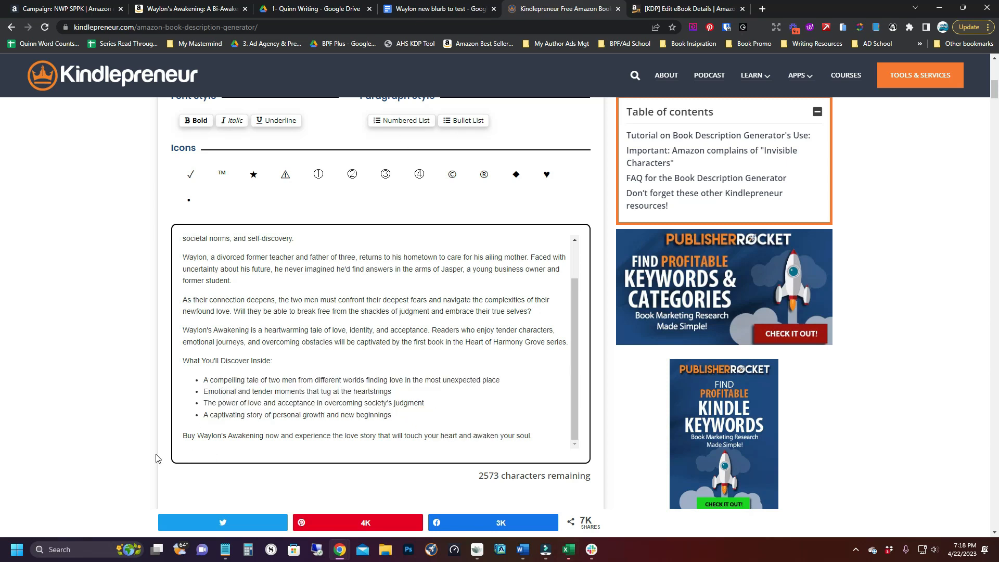
In the closing line, italicize "Waylon's Awakening" and underline "Buy Waylon's Awakening now".
drag(197, 436, 263, 436)
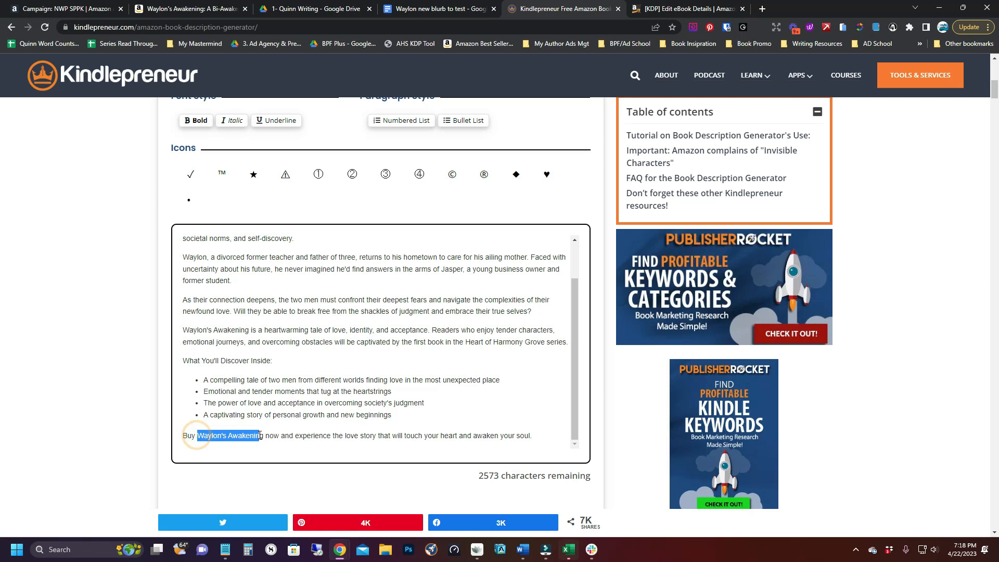
click(231, 122)
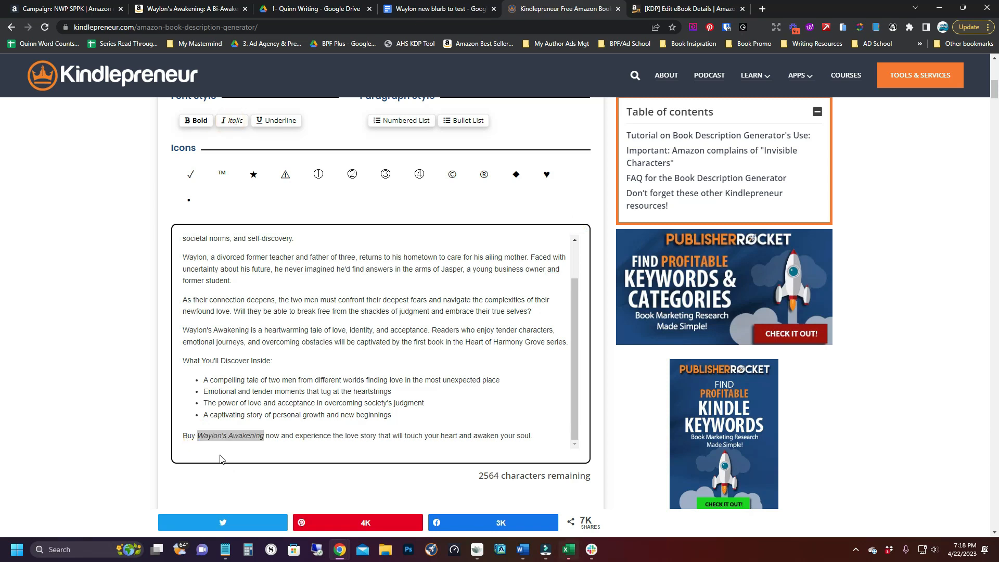
click(183, 436)
drag(183, 435, 280, 436)
click(286, 127)
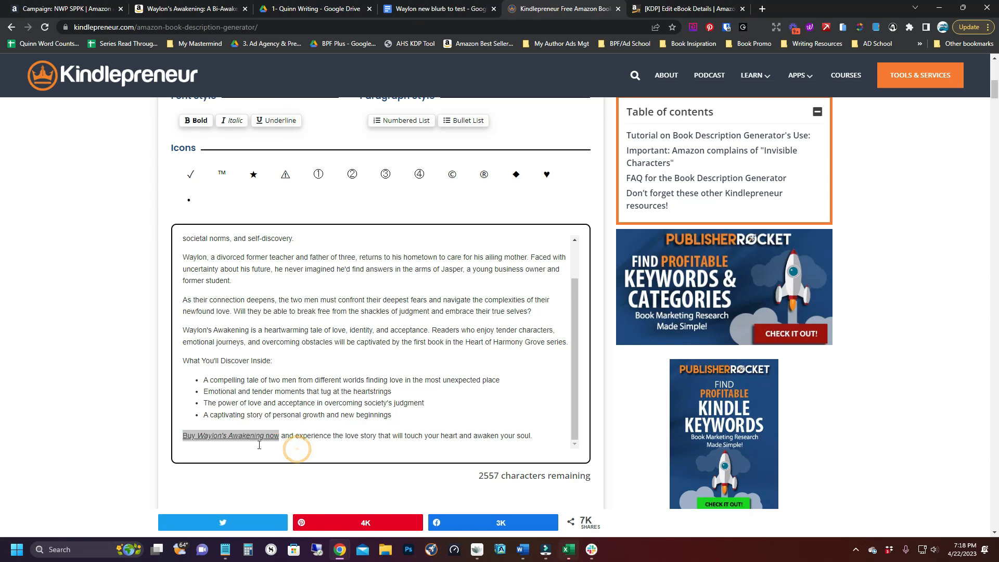
click(283, 436)
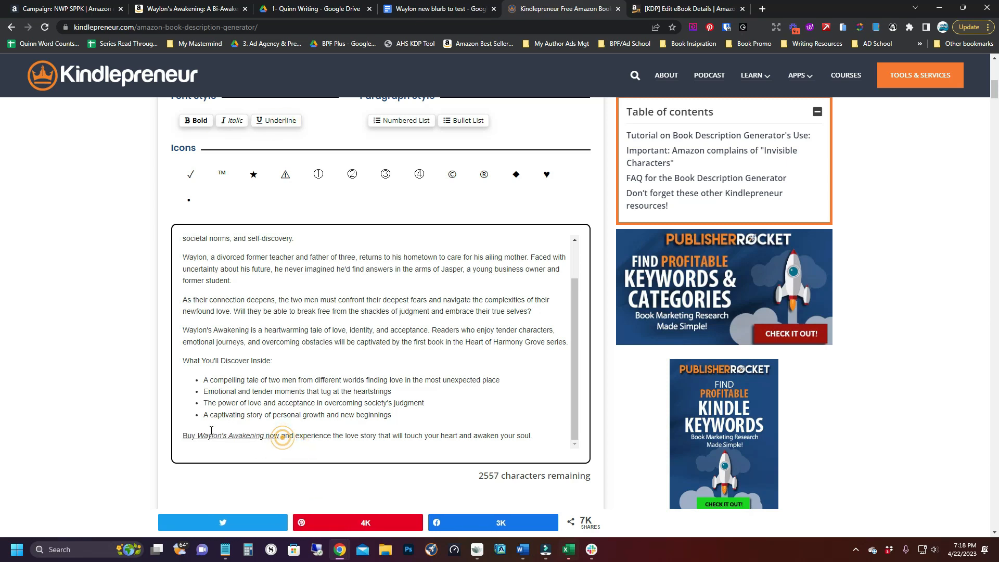
Review the formatted description, then generate its HTML code and copy it.
scroll(385, 261, down, 2)
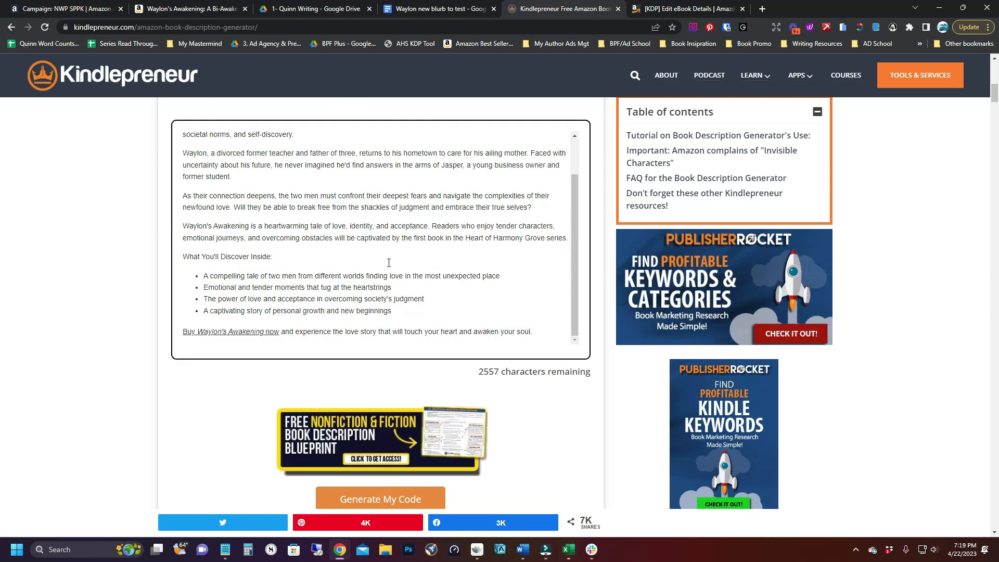
scroll(388, 263, up, 1)
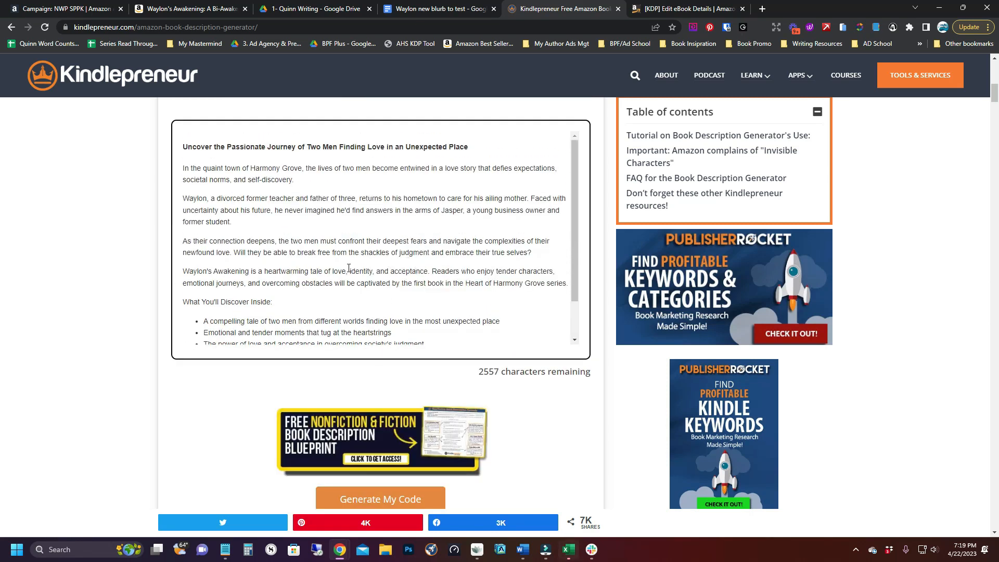
scroll(370, 254, down, 1)
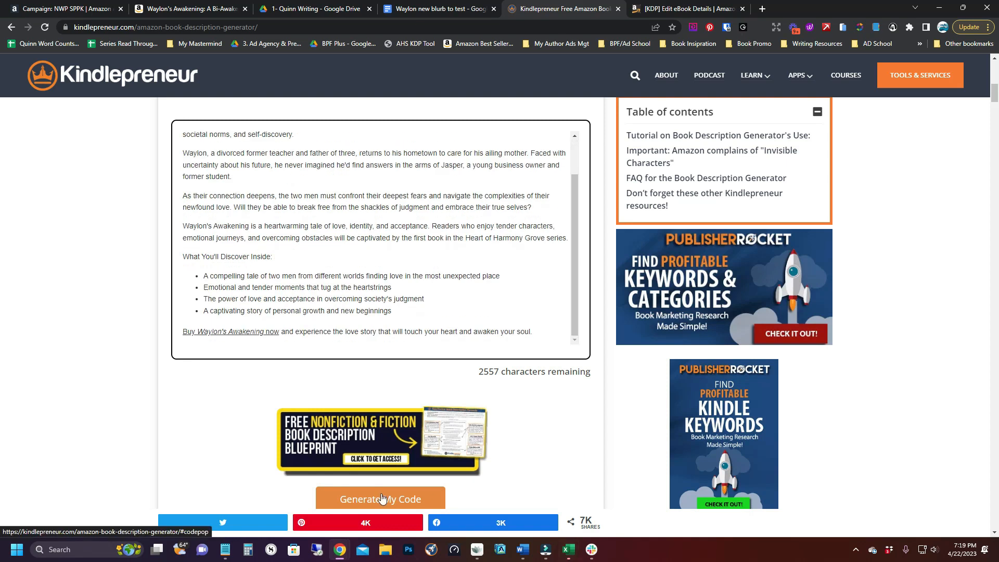
click(382, 499)
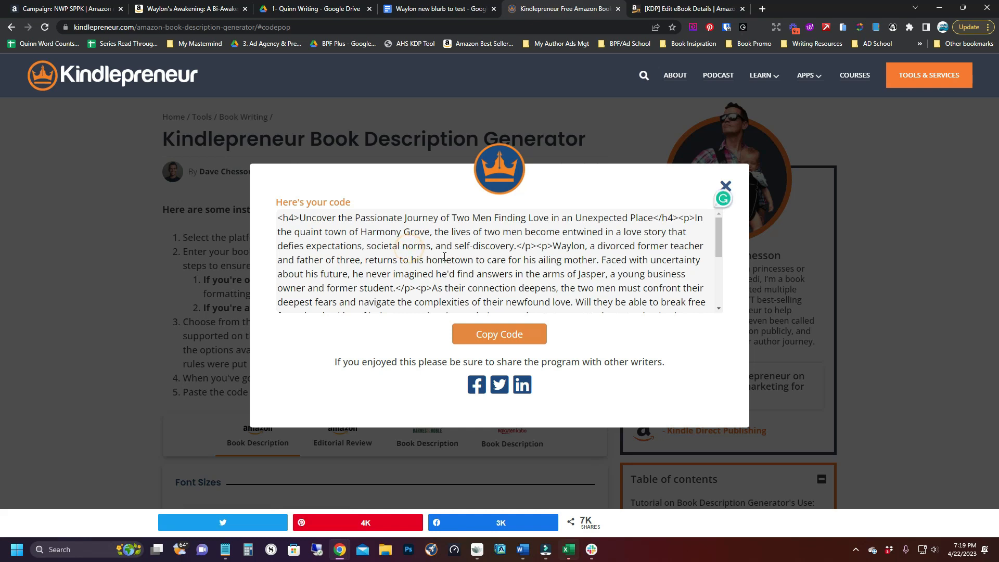
click(496, 292)
click(519, 338)
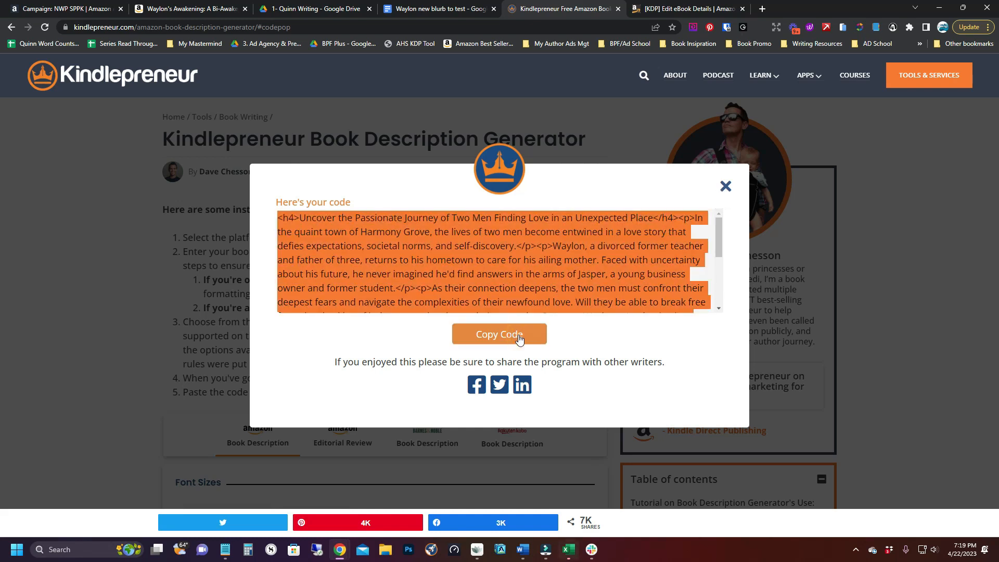
Switch to the Google Docs blurb document and paste the HTML code below the blurb.
click(447, 9)
click(483, 492)
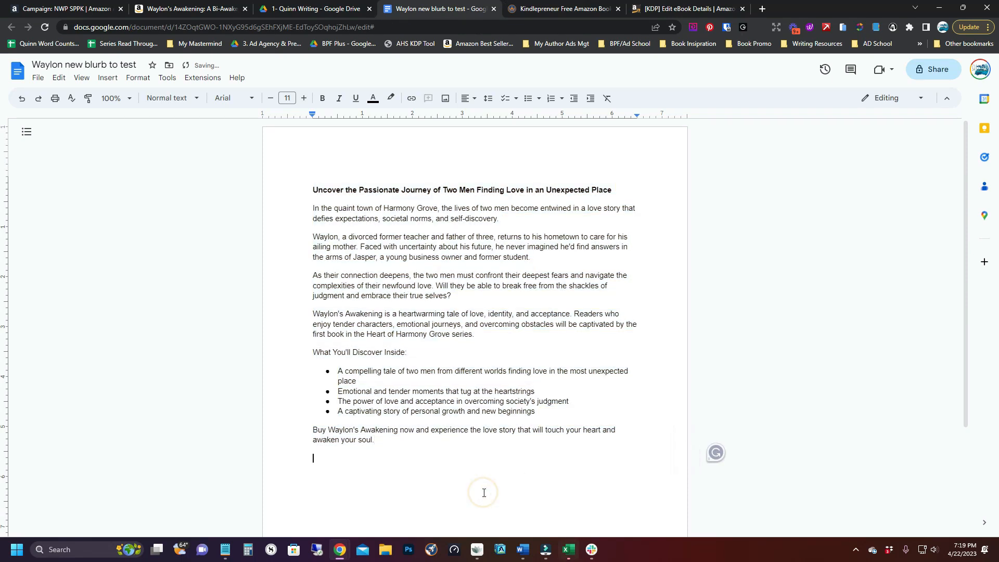
key(ctrl+v)
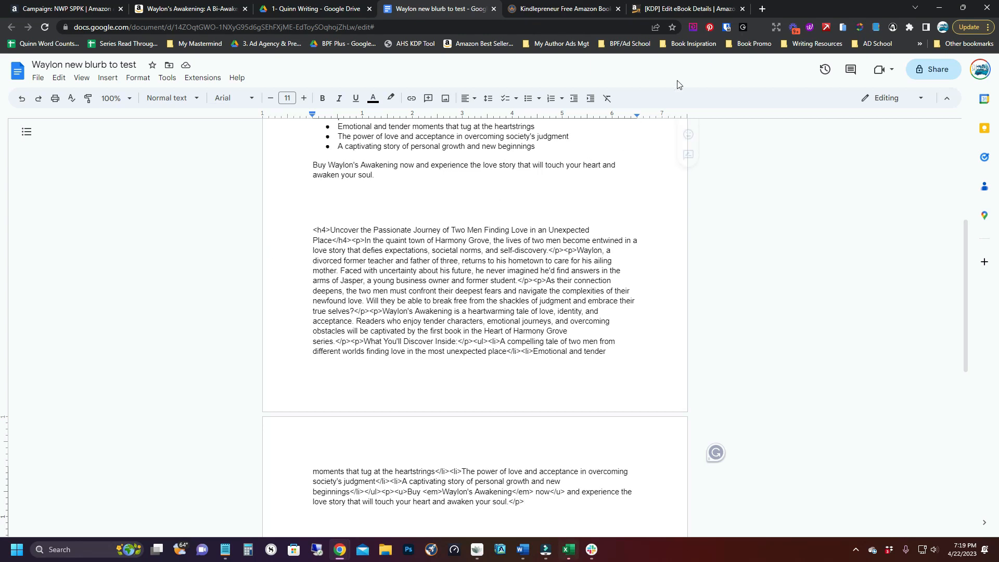
Switch to the KDP eBook details and replace all of the Description's source code with the copied HTML.
mouse_move(693, 10)
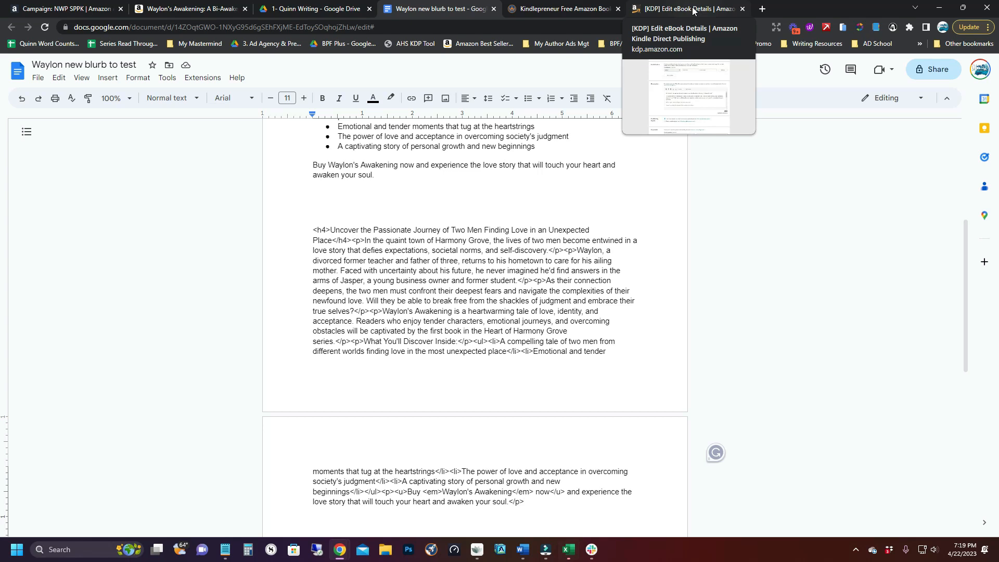
click(694, 10)
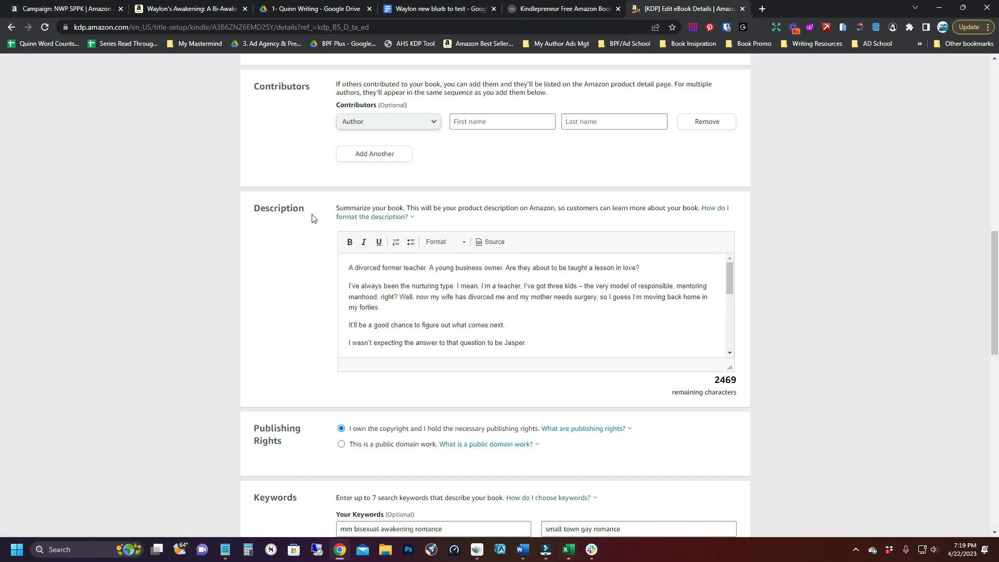
click(486, 243)
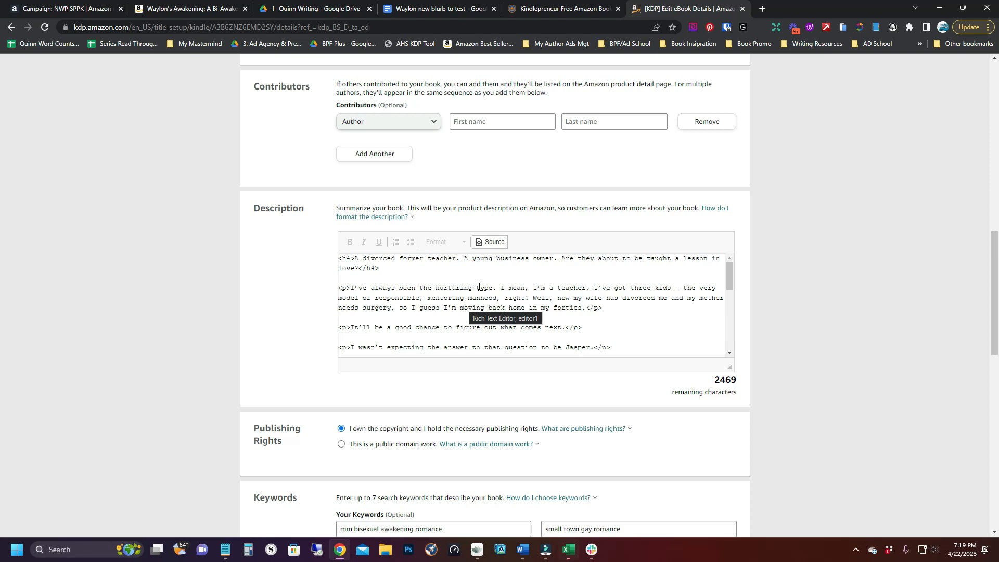
click(449, 321)
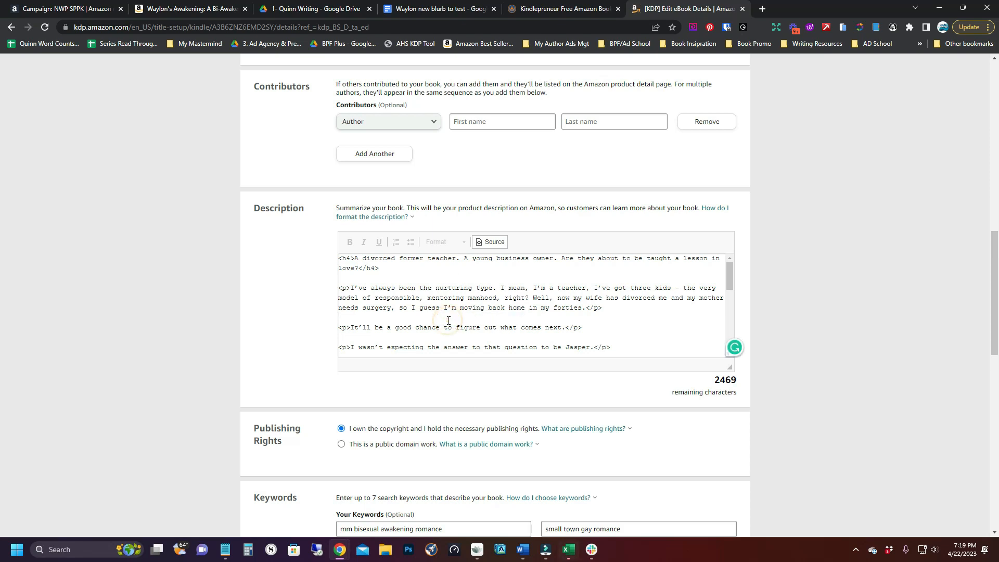
key(ctrl+a)
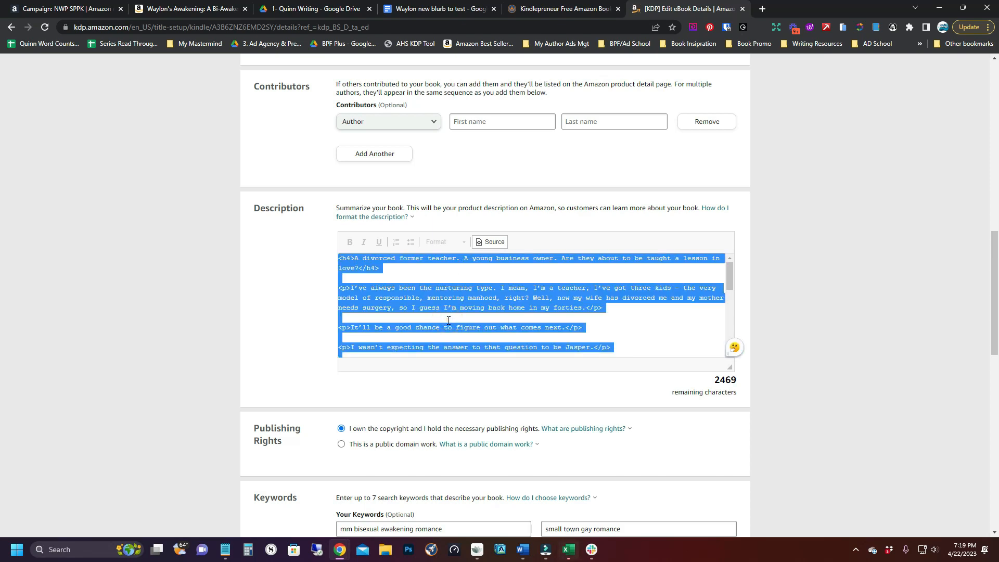
key(ctrl+v)
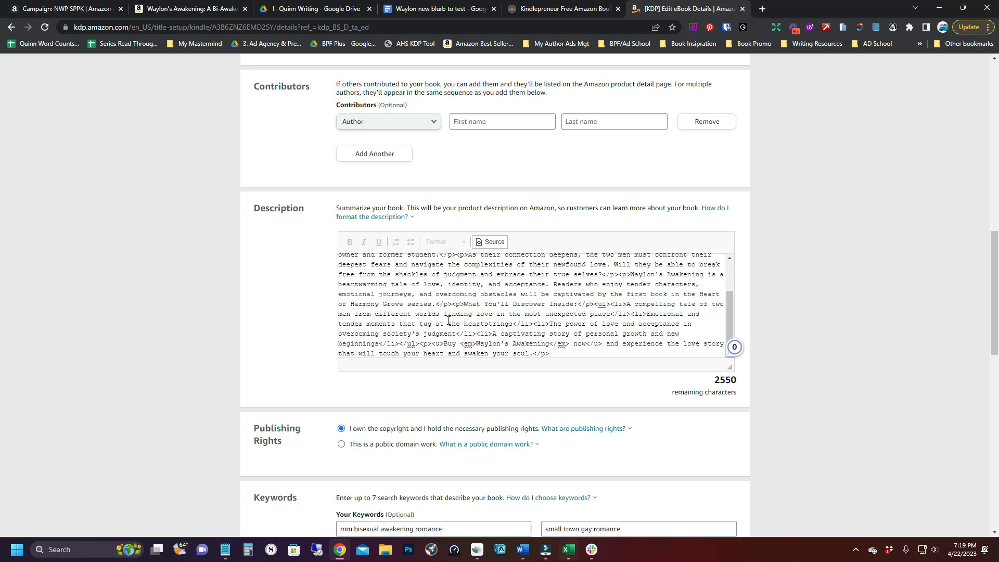
Enlarge the Description editor and switch it from source code to the formatted view to check the new blurb.
drag(730, 368, 749, 517)
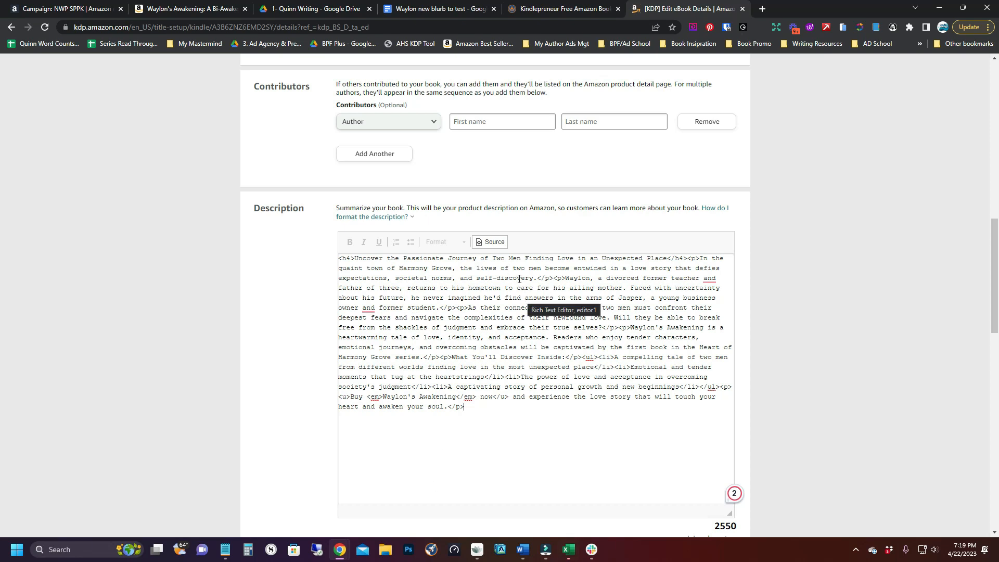
click(495, 246)
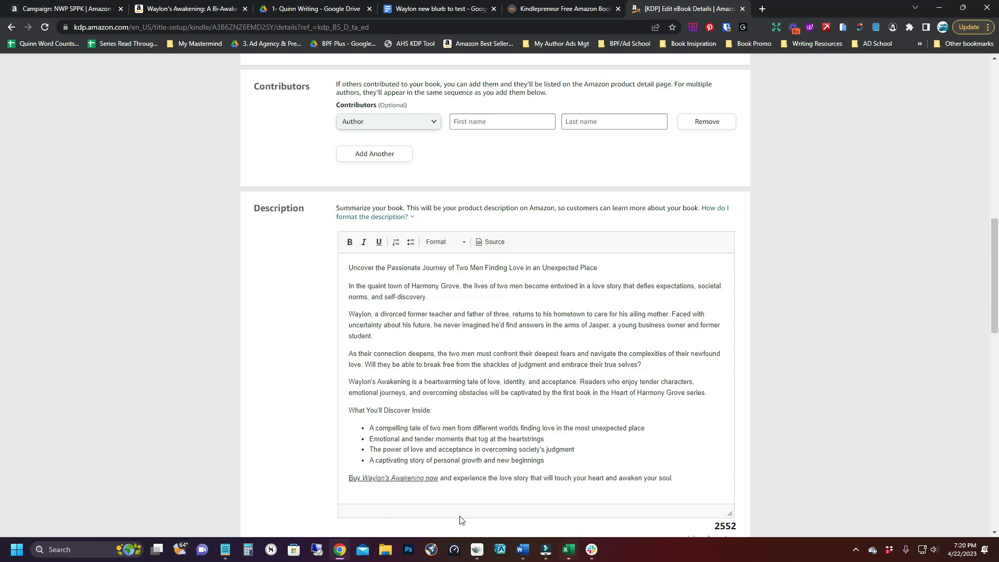
click(341, 269)
Save the eBook details and then the eBook content without further changes, continuing to the pricing page.
scroll(837, 352, down, 12)
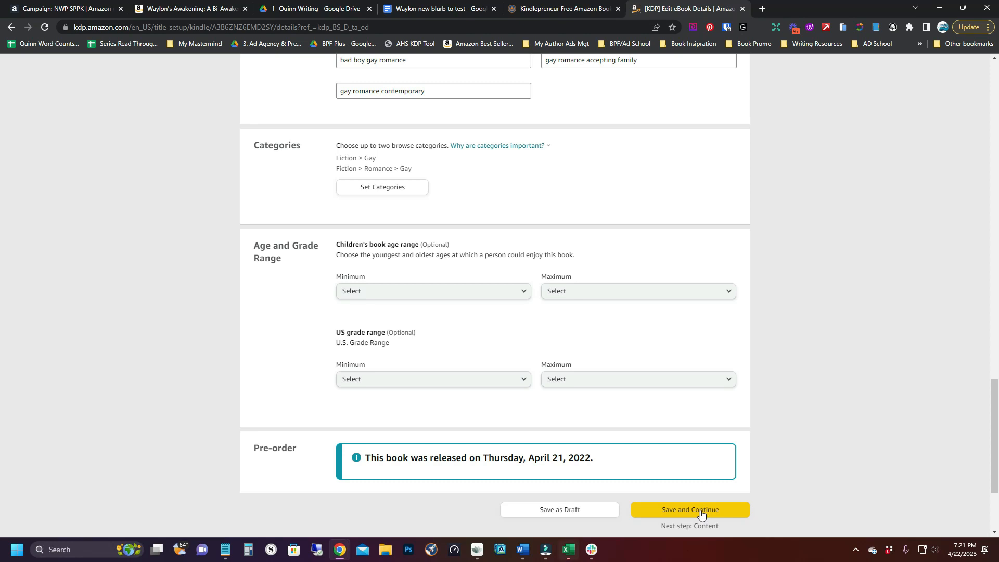
click(700, 511)
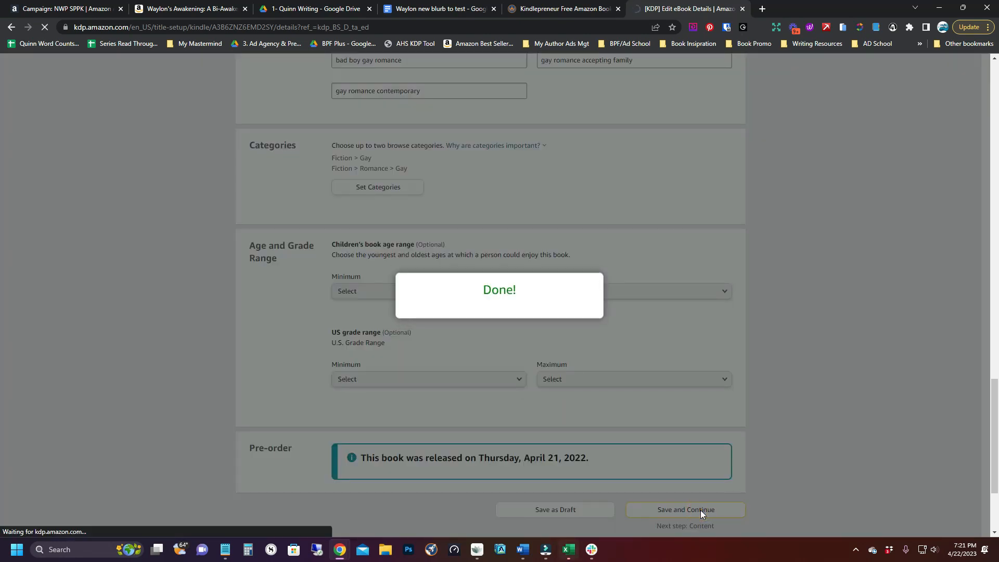
scroll(700, 512, down, 10)
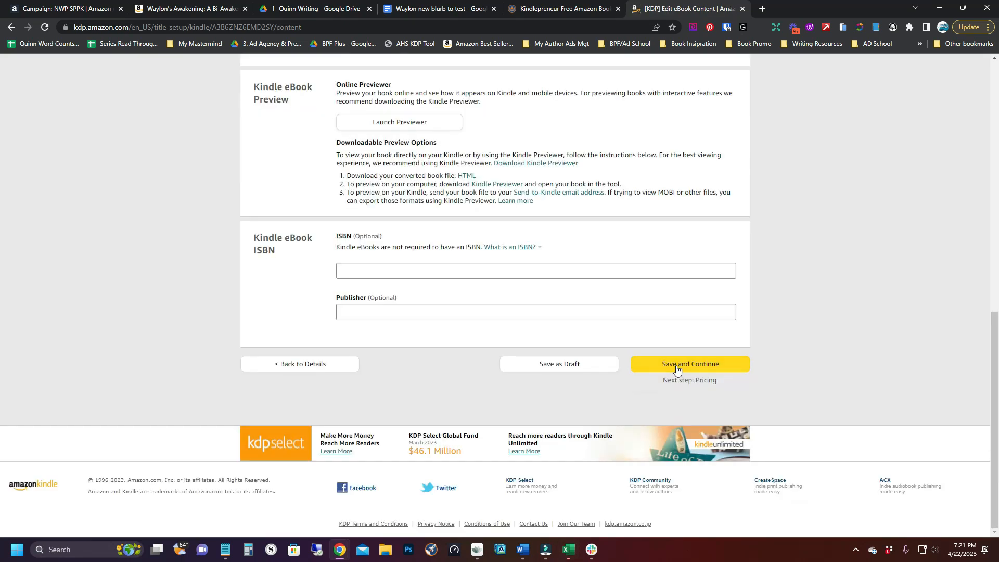
click(675, 366)
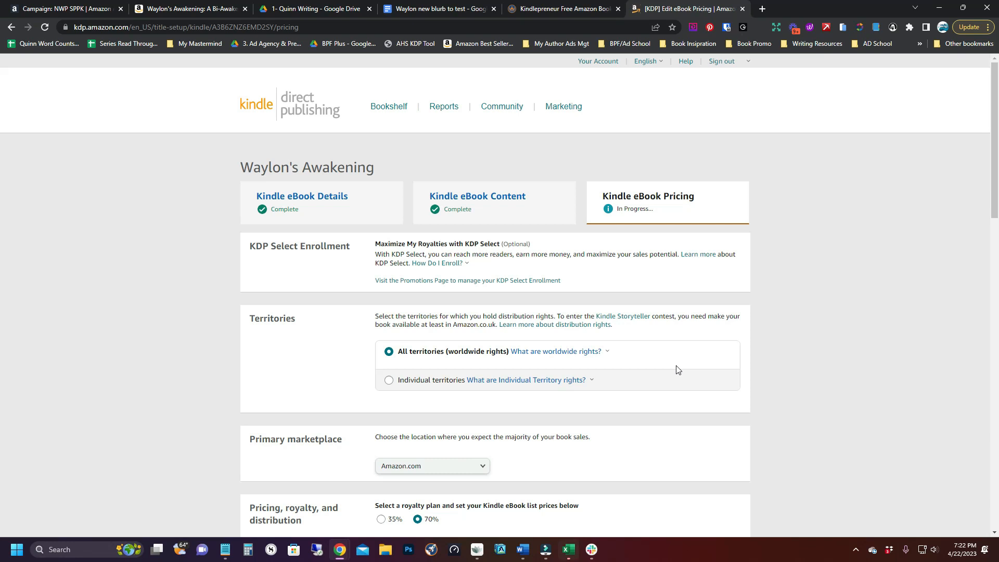
Leave the pricing settings as they are, publish the Kindle eBook, and dismiss the submission confirmation.
scroll(678, 369, down, 4)
scroll(678, 369, down, 2)
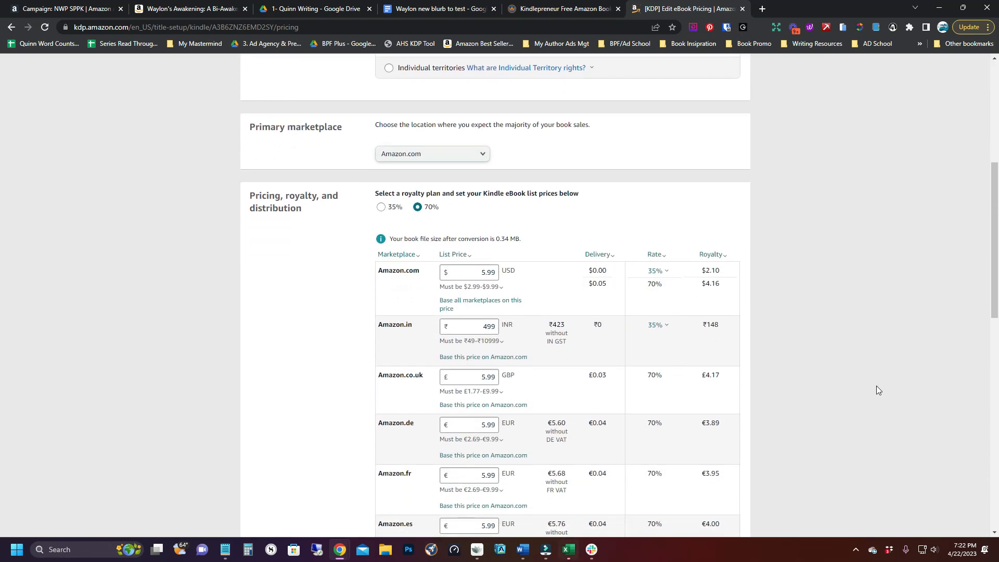
scroll(877, 388, down, 5)
scroll(876, 387, down, 5)
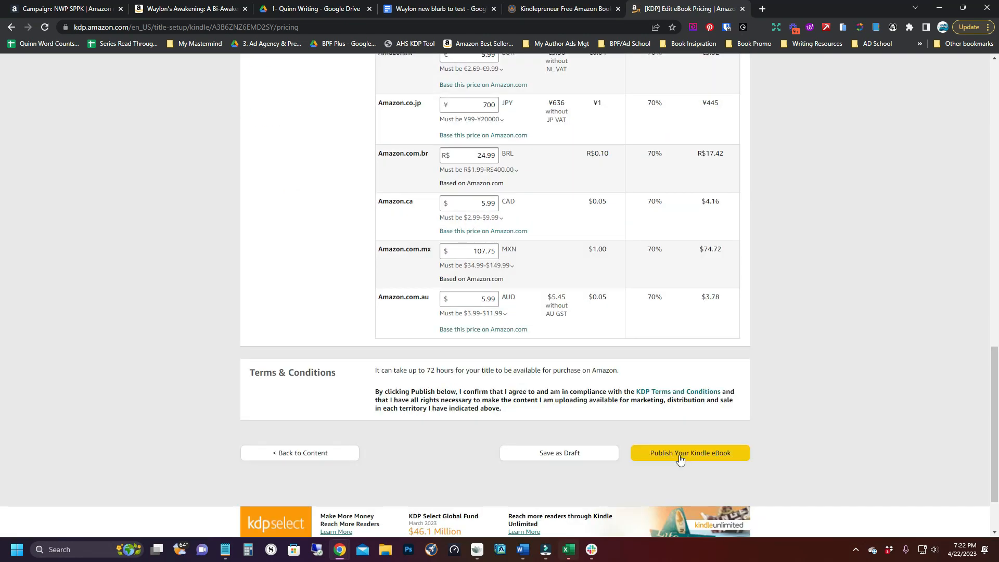
click(687, 456)
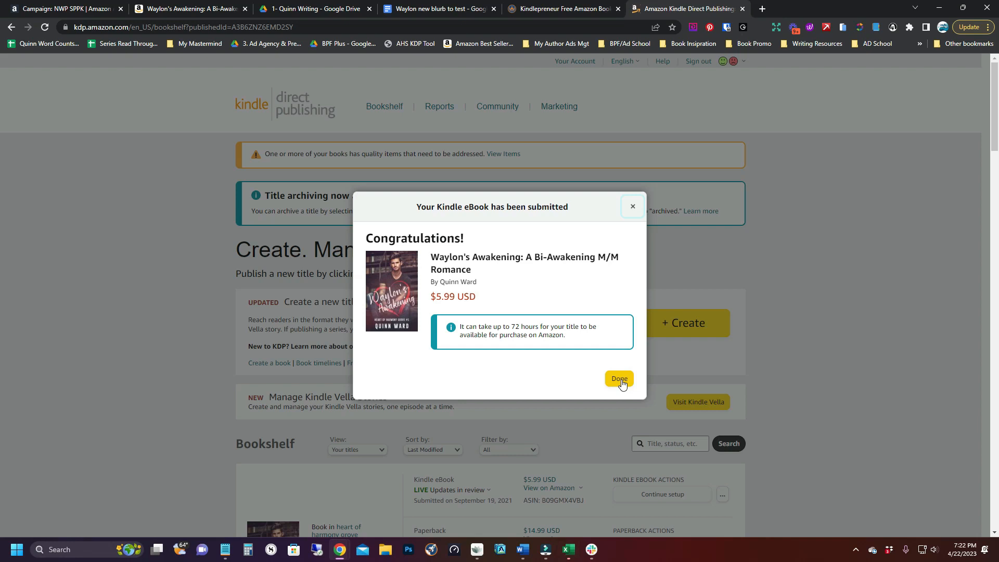
click(619, 379)
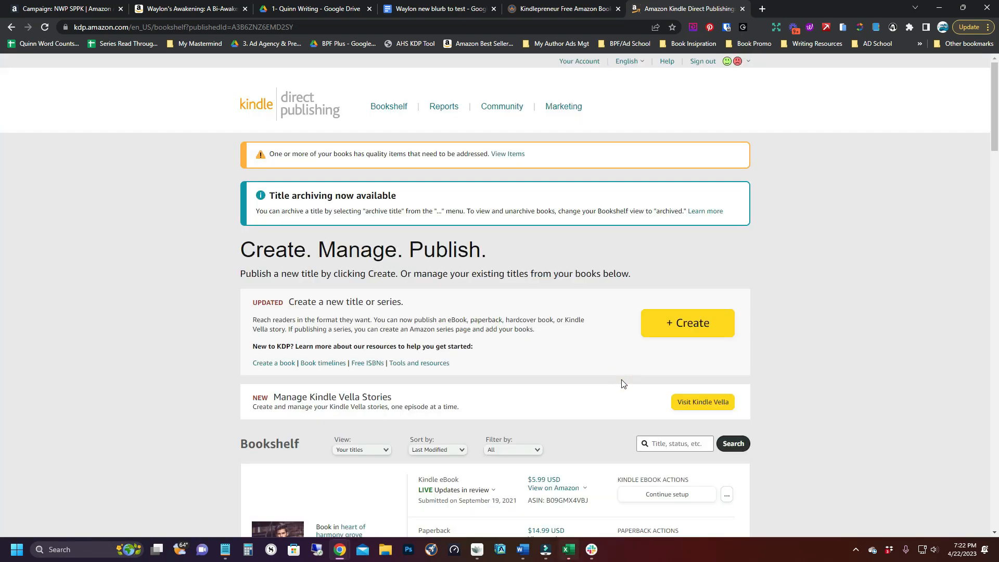